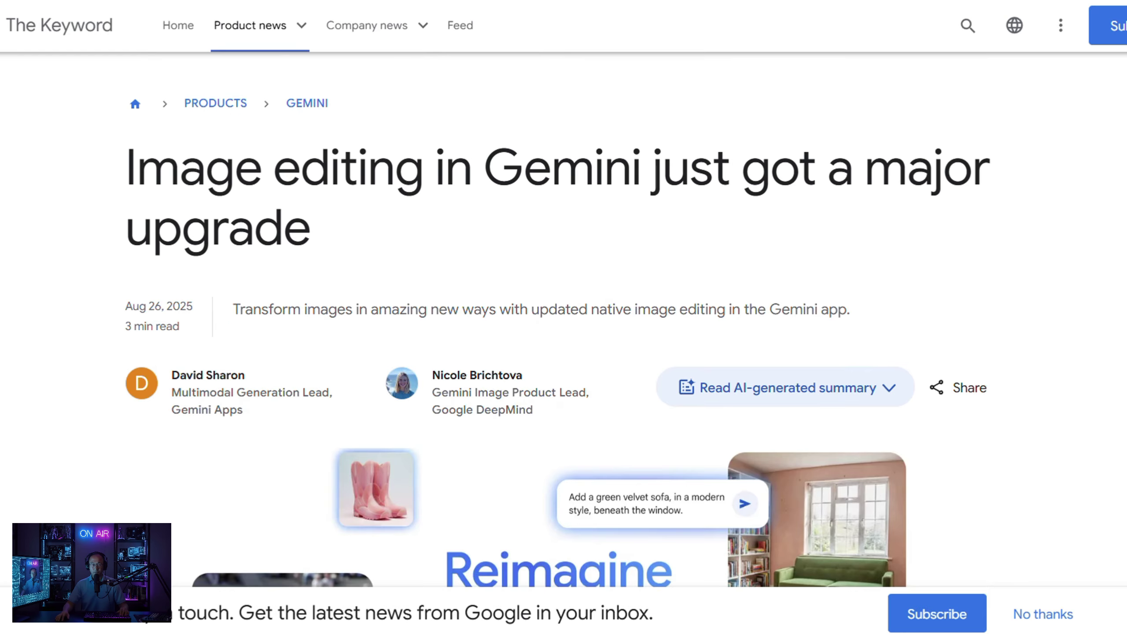
# Skim the article announcing the major image editing upgrade in Gemini
pyautogui.scroll(-15, 210, 234)
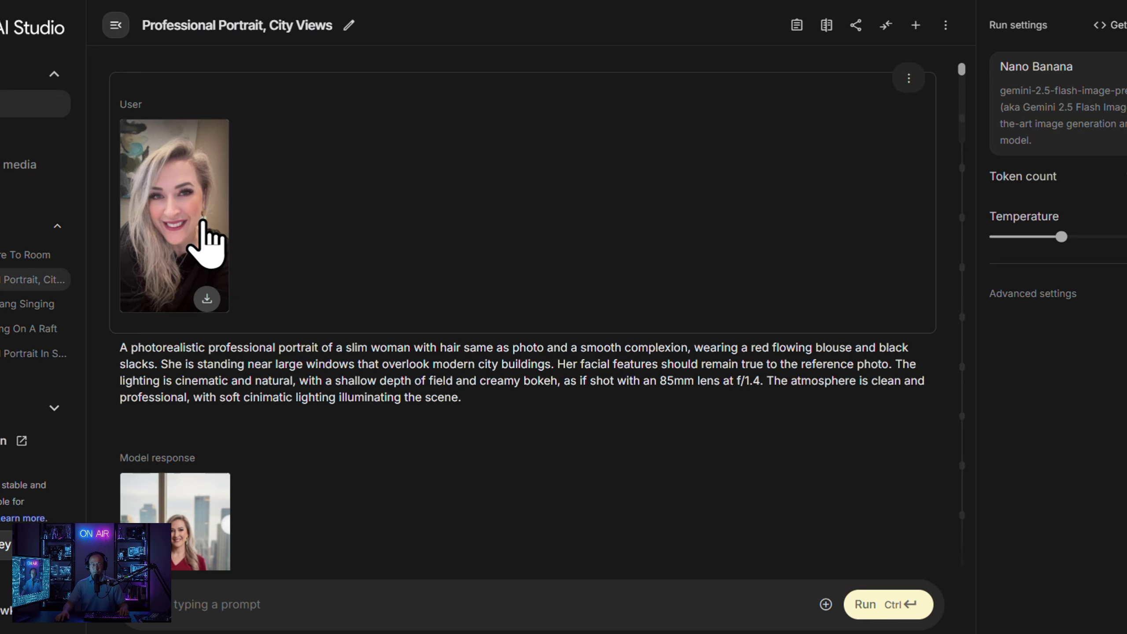
# In the AI Studio chat Professional Portrait, City Views, compare the women's reference photos and prompts with the generated portraits
pyautogui.scroll(-2, 241, 247)
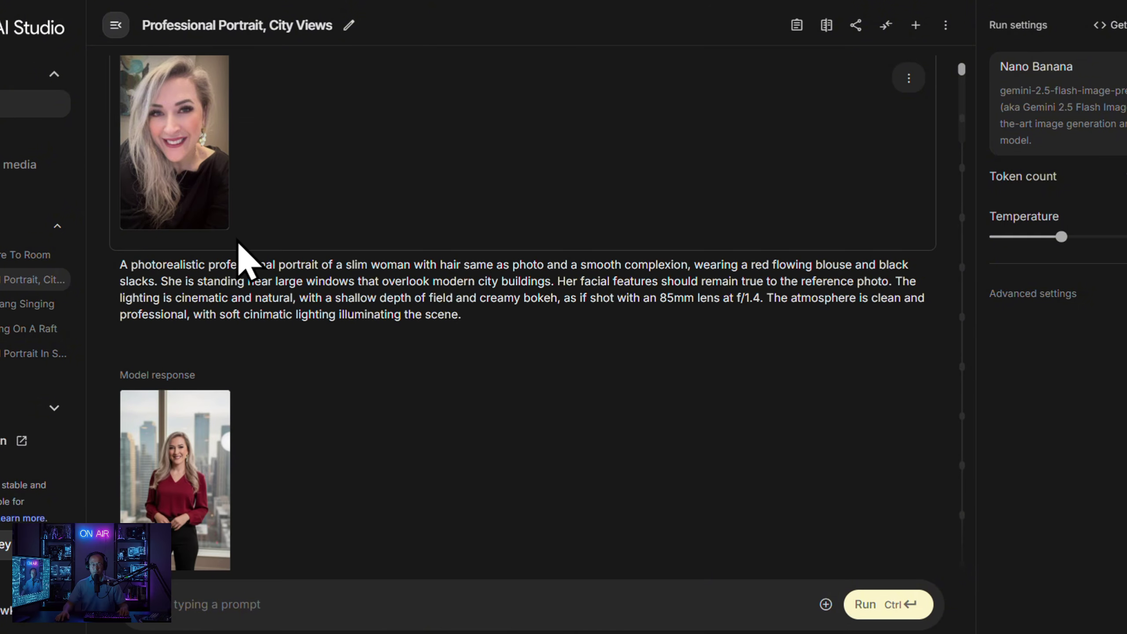
pyautogui.scroll(-2, 242, 249)
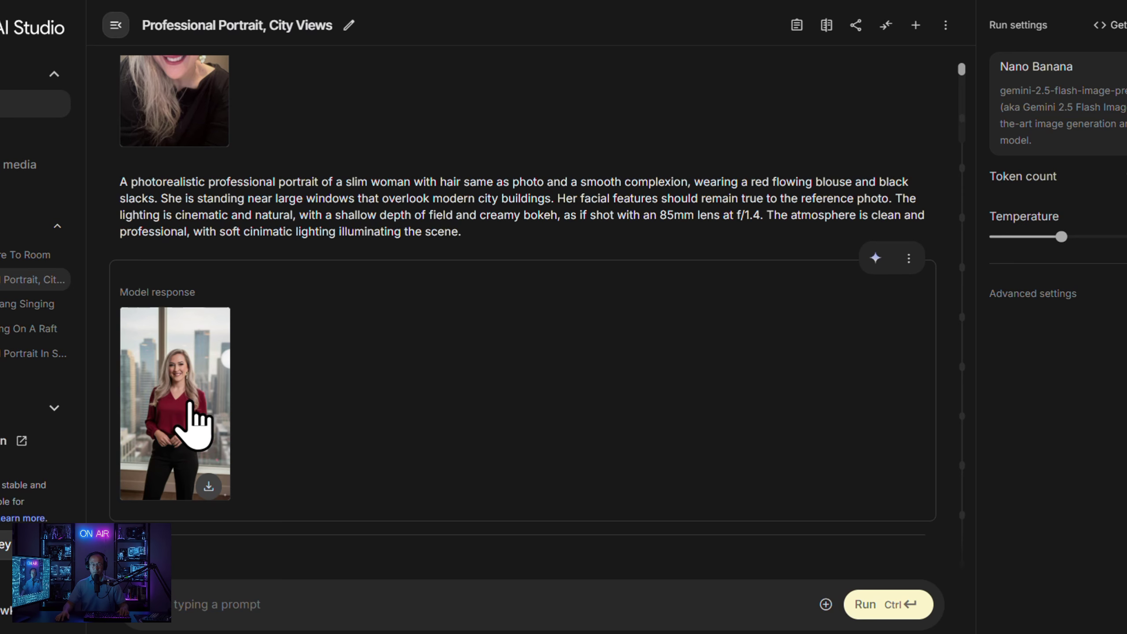
pyautogui.scroll(-15, 322, 453)
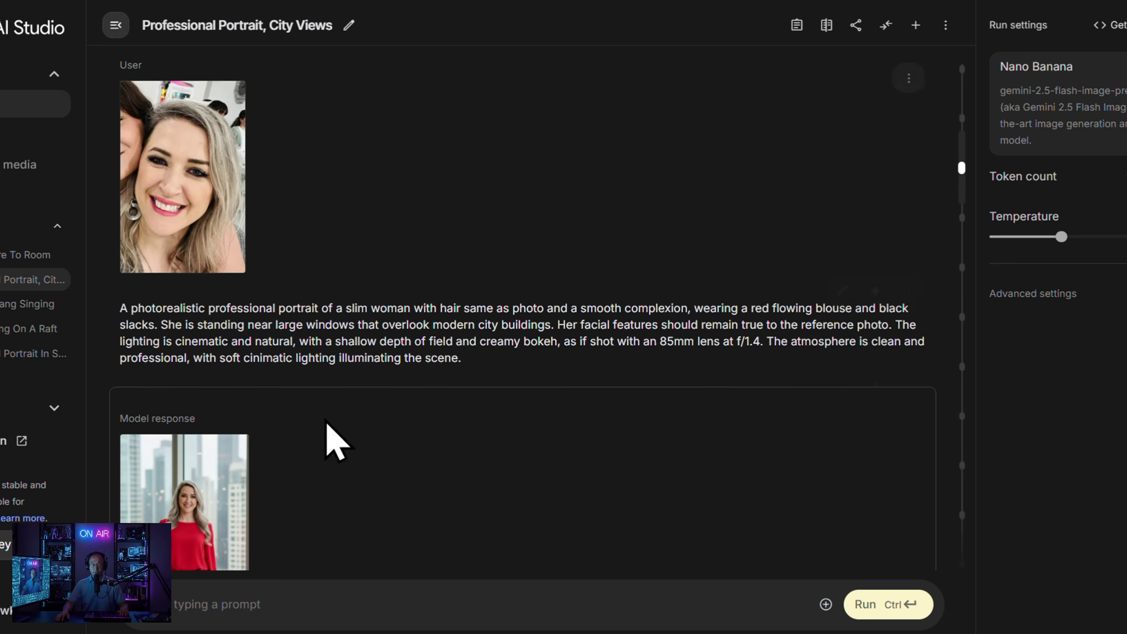
pyautogui.scroll(-5, 373, 406)
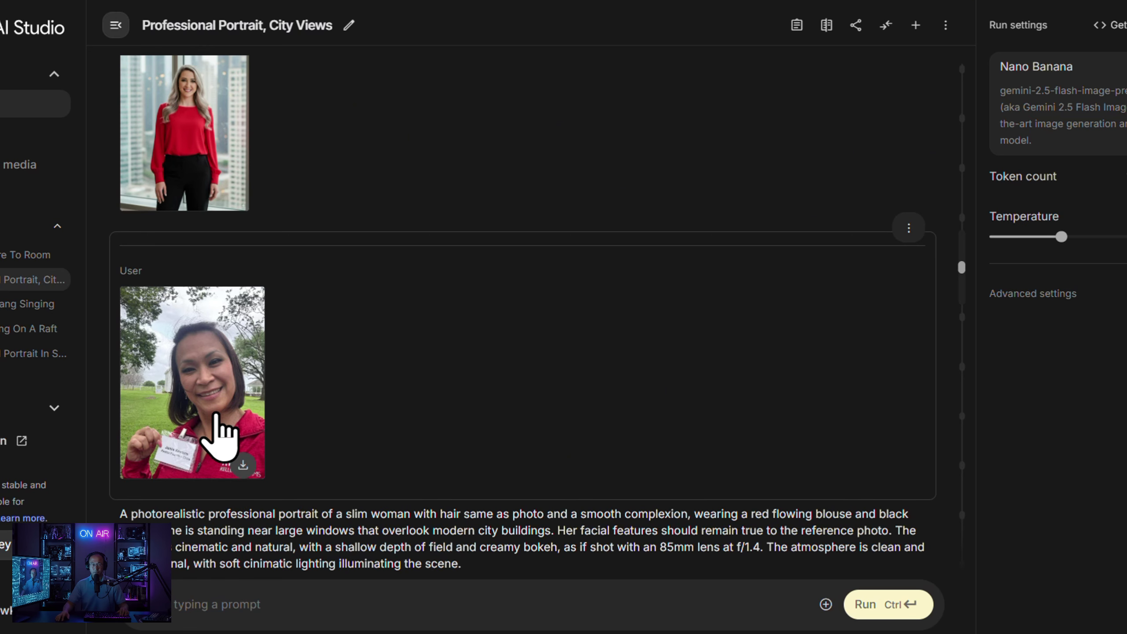
pyautogui.scroll(-6, 216, 428)
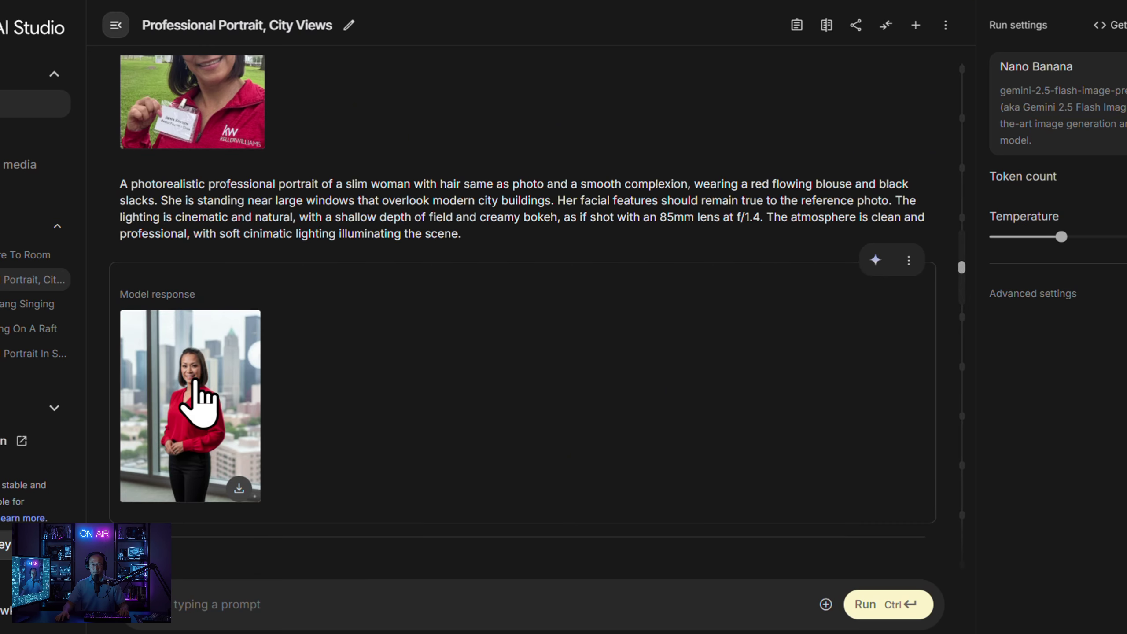
pyautogui.scroll(-6, 196, 380)
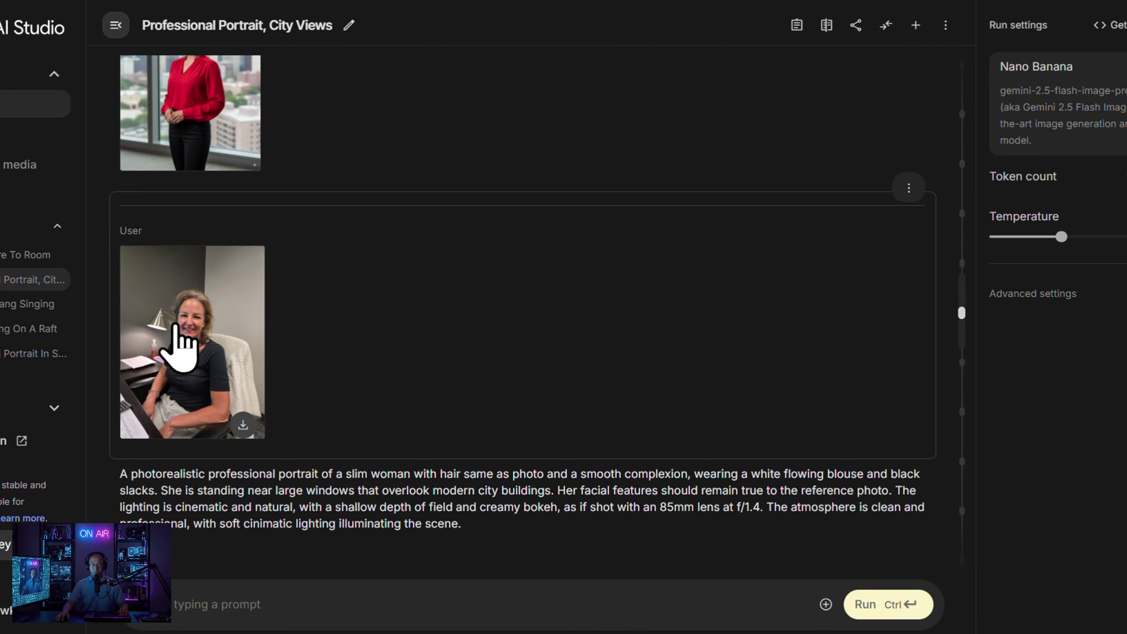
pyautogui.scroll(-5, 233, 351)
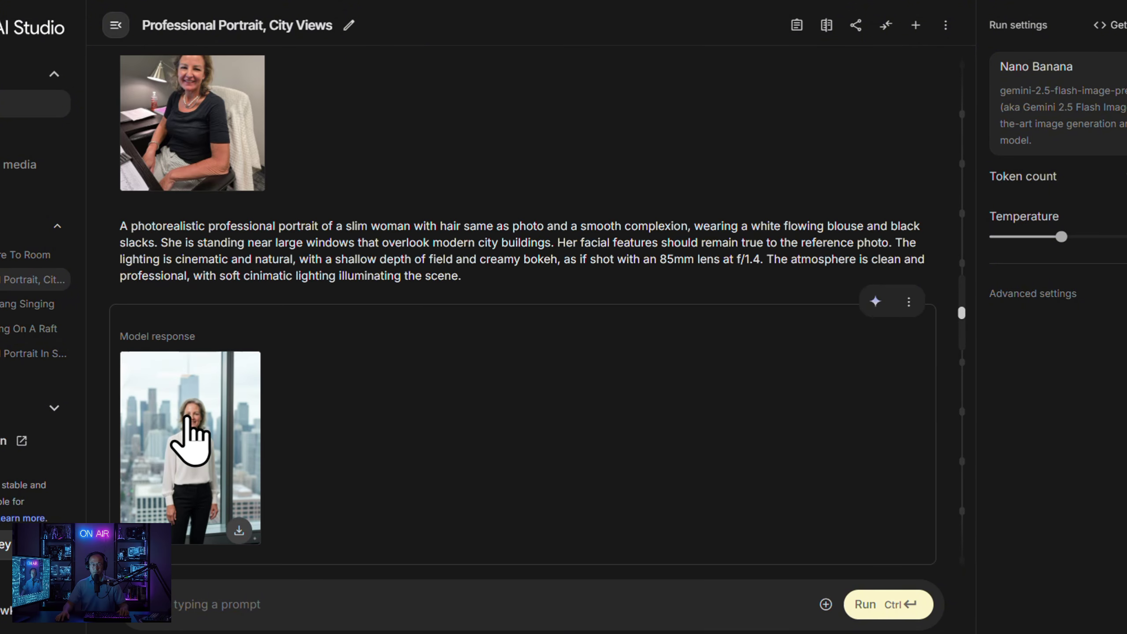
pyautogui.scroll(-6, 191, 429)
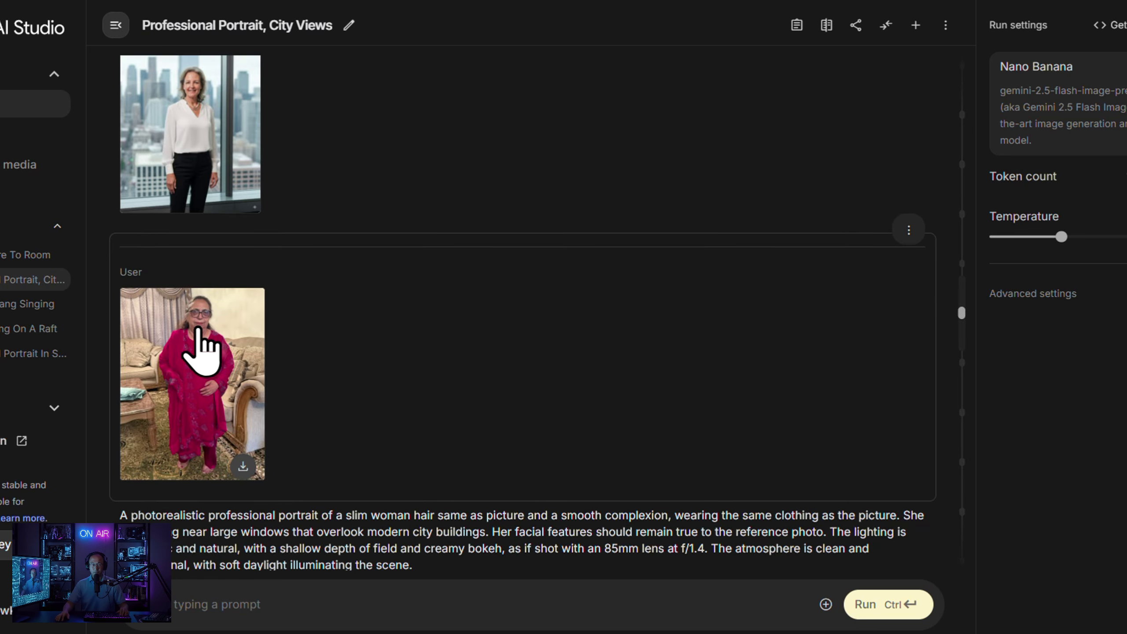
pyautogui.scroll(-6, 198, 330)
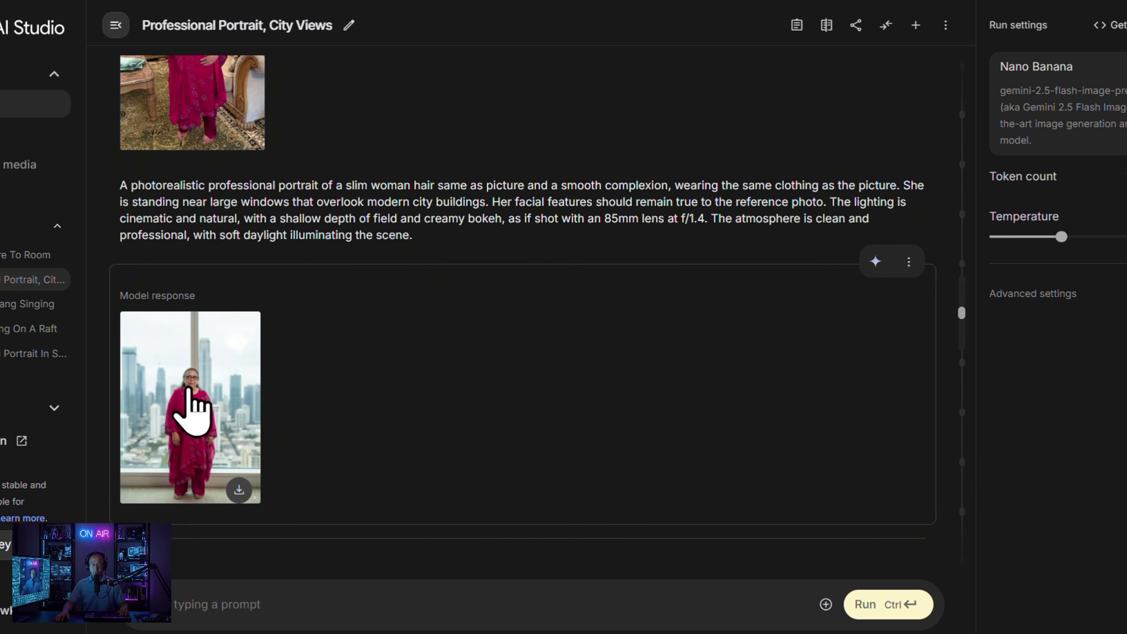
# Compare the man's reference selfie with the sitting and standing black-suit portraits generated from it, including their prompts
pyautogui.scroll(-6, 189, 388)
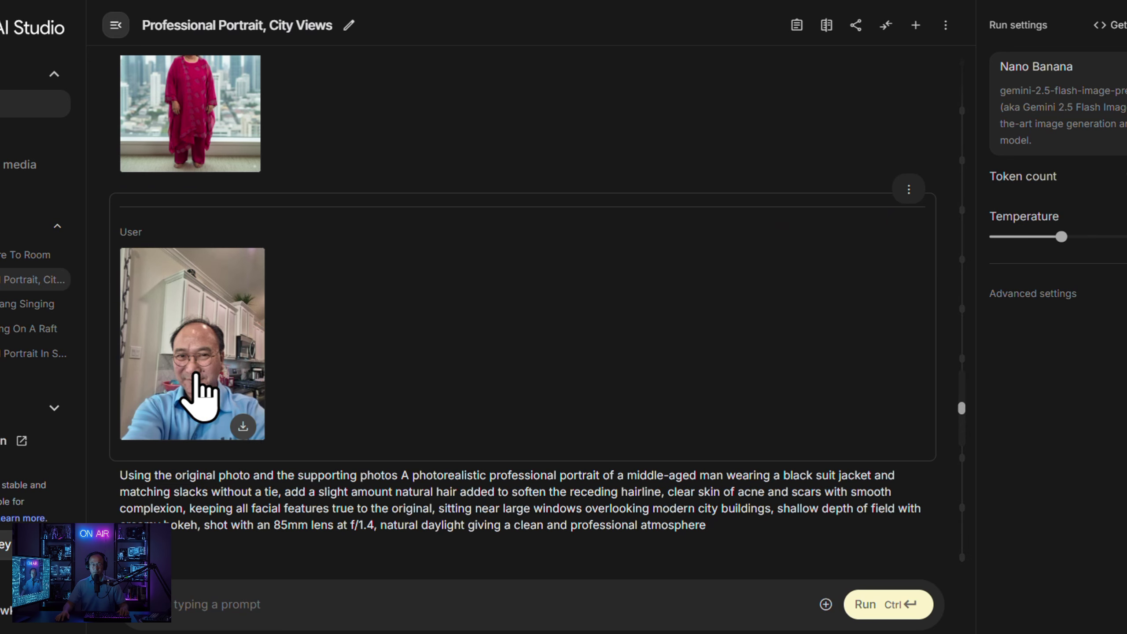
pyautogui.scroll(-6, 198, 386)
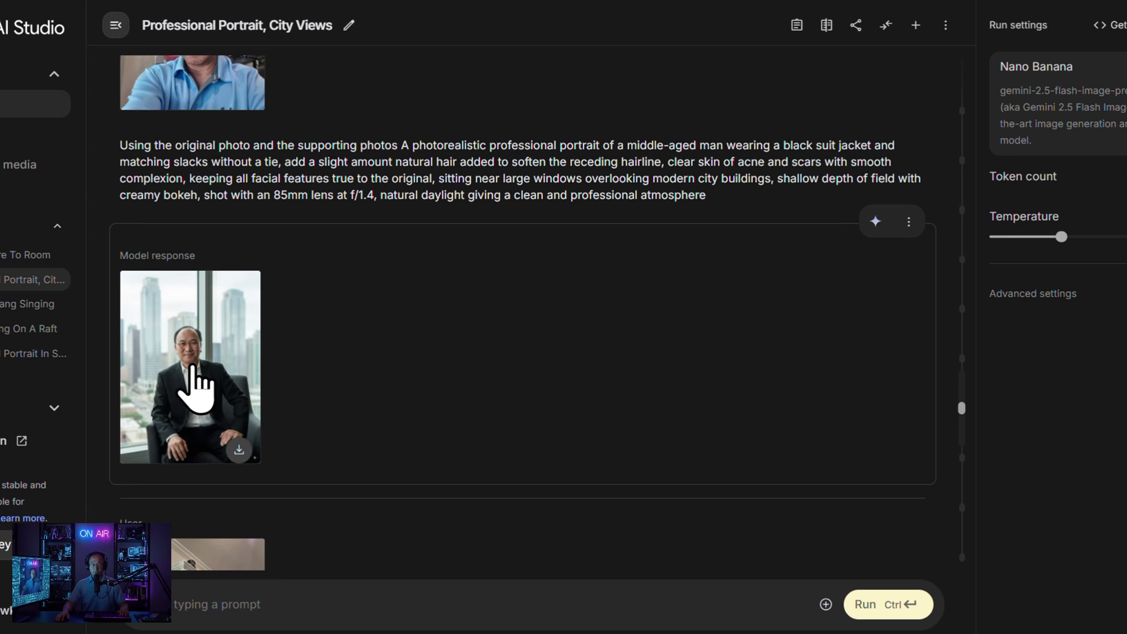
pyautogui.scroll(3, 189, 382)
pyautogui.scroll(-6, 200, 310)
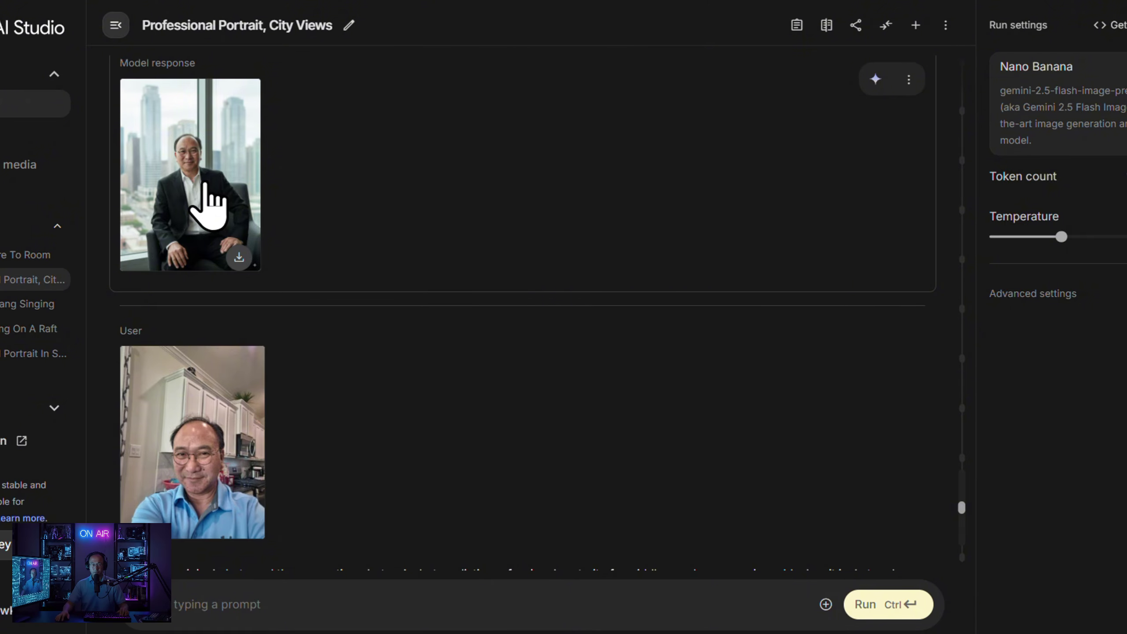
pyautogui.scroll(-3, 205, 188)
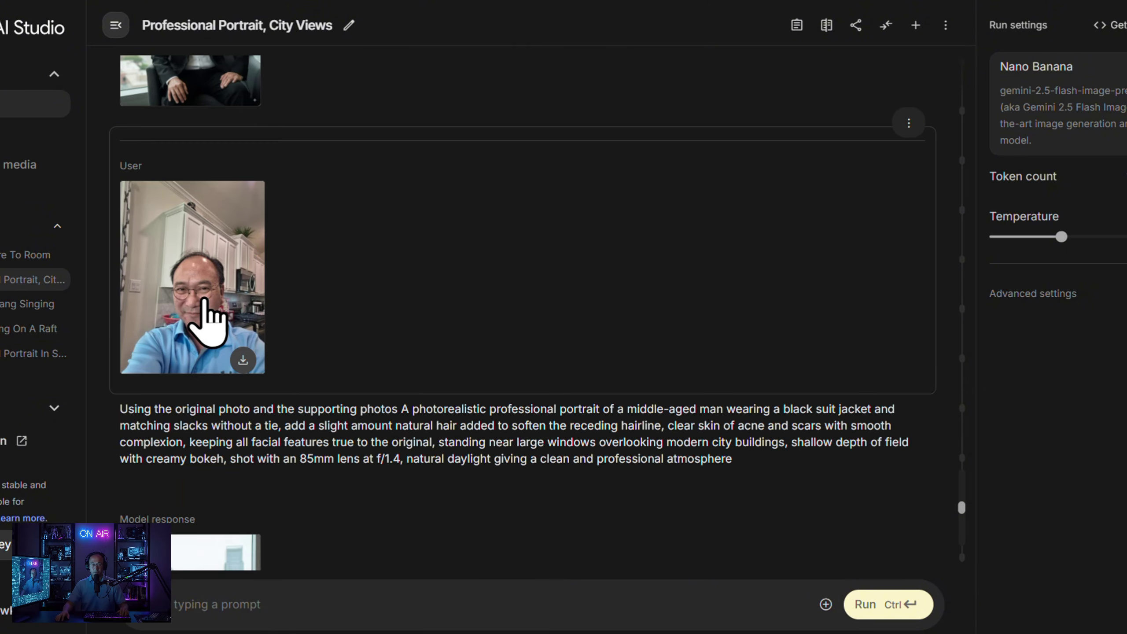
pyautogui.scroll(-3, 204, 306)
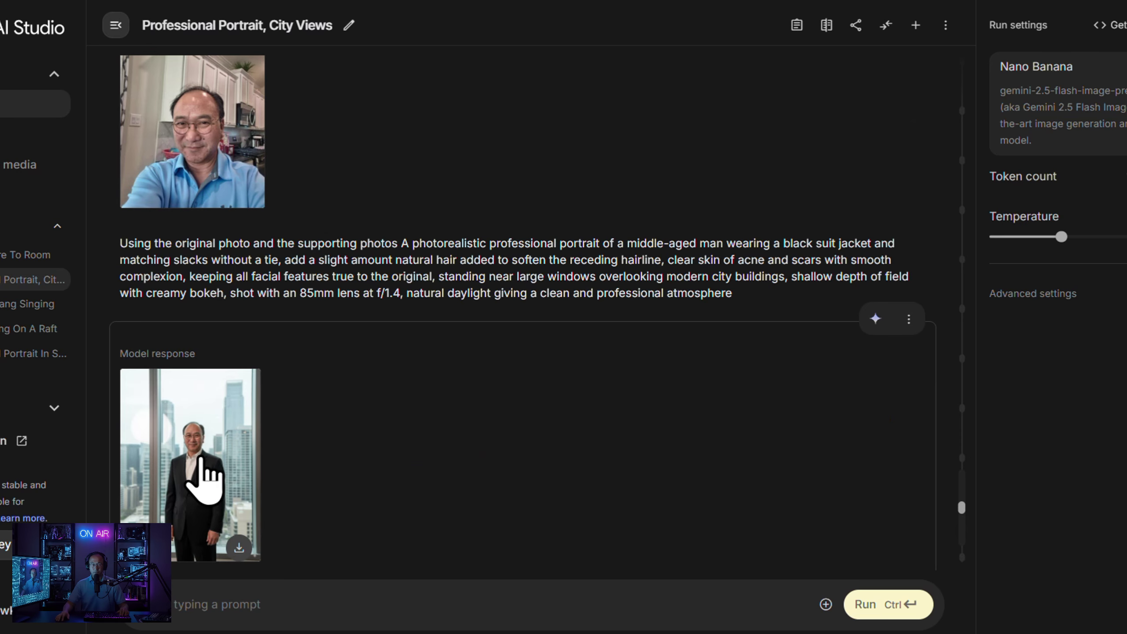
pyautogui.scroll(-1, 205, 478)
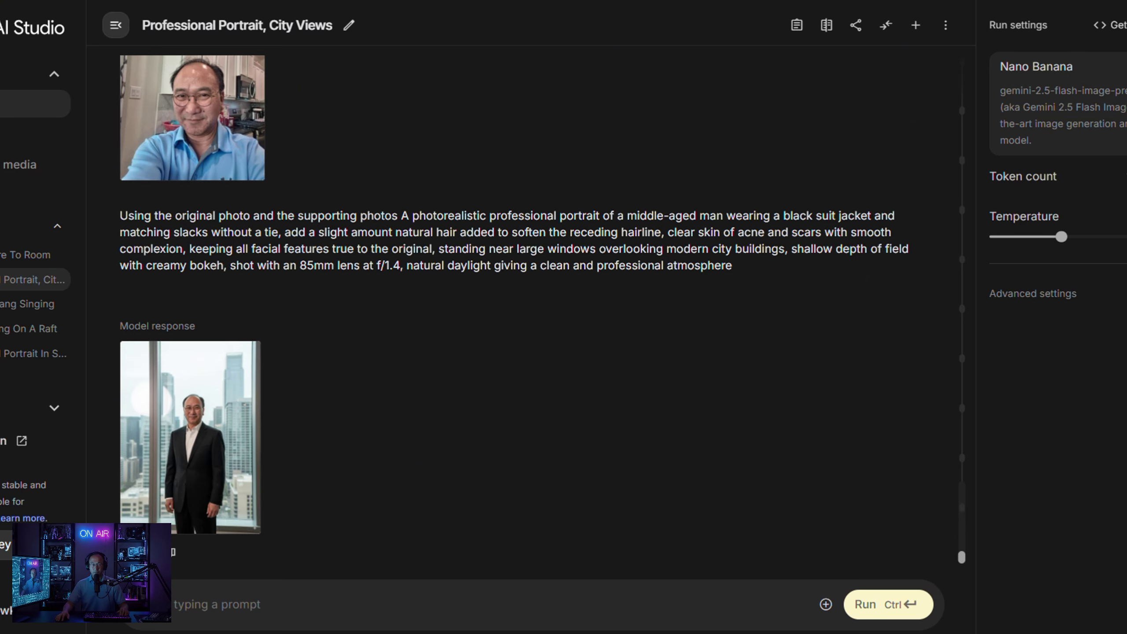
# Go to the Ocean Fishing On A Raft chat, inspect its generated raft image enlarged, and close the preview
pyautogui.click(434, 3)
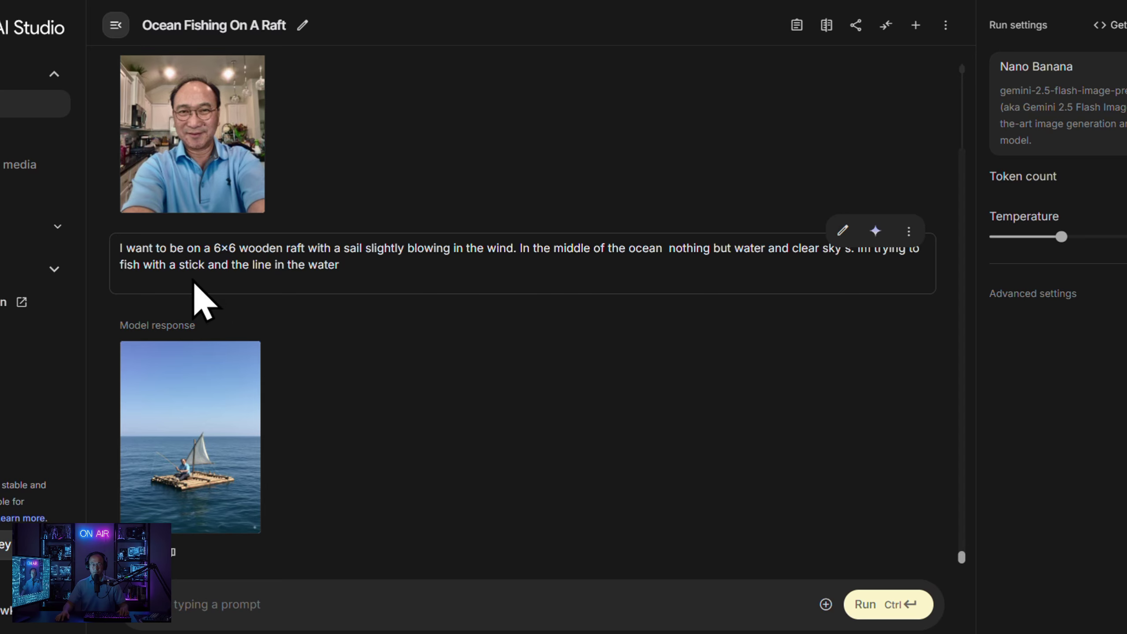
pyautogui.click(213, 377)
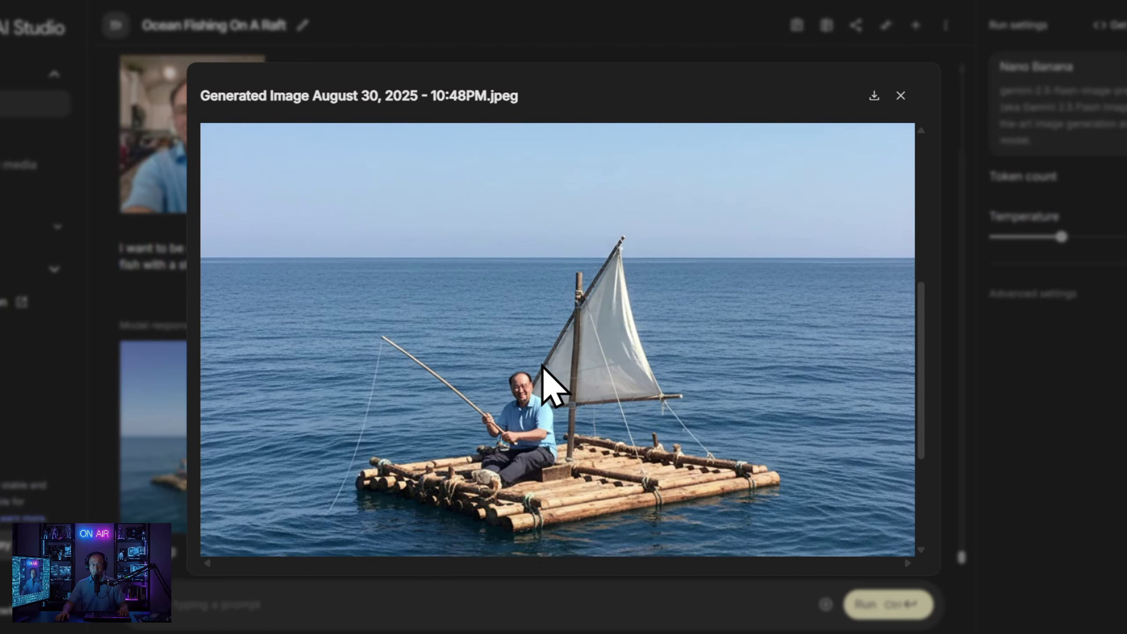
pyautogui.scroll(-3, 542, 366)
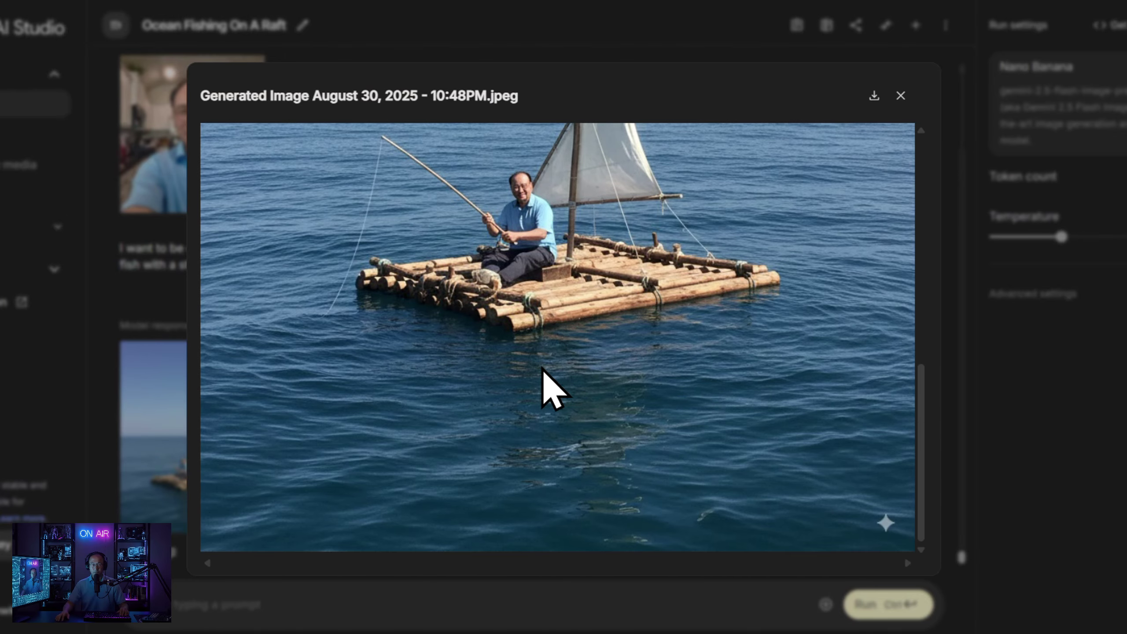
pyautogui.scroll(2, 543, 367)
pyautogui.scroll(-2, 542, 366)
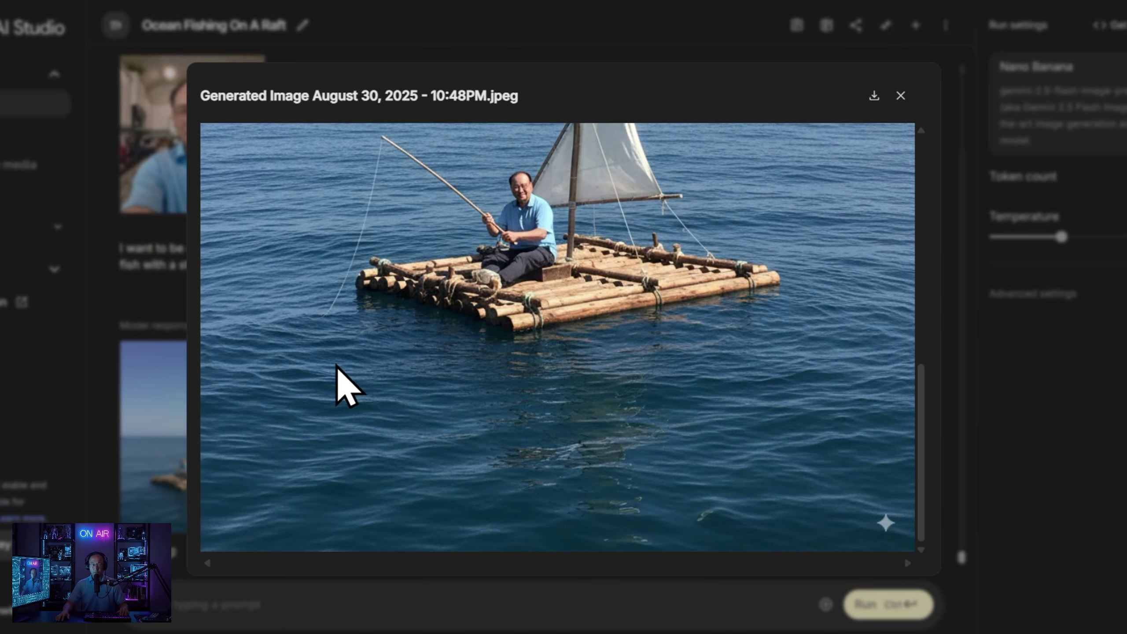
pyautogui.scroll(6, 586, 272)
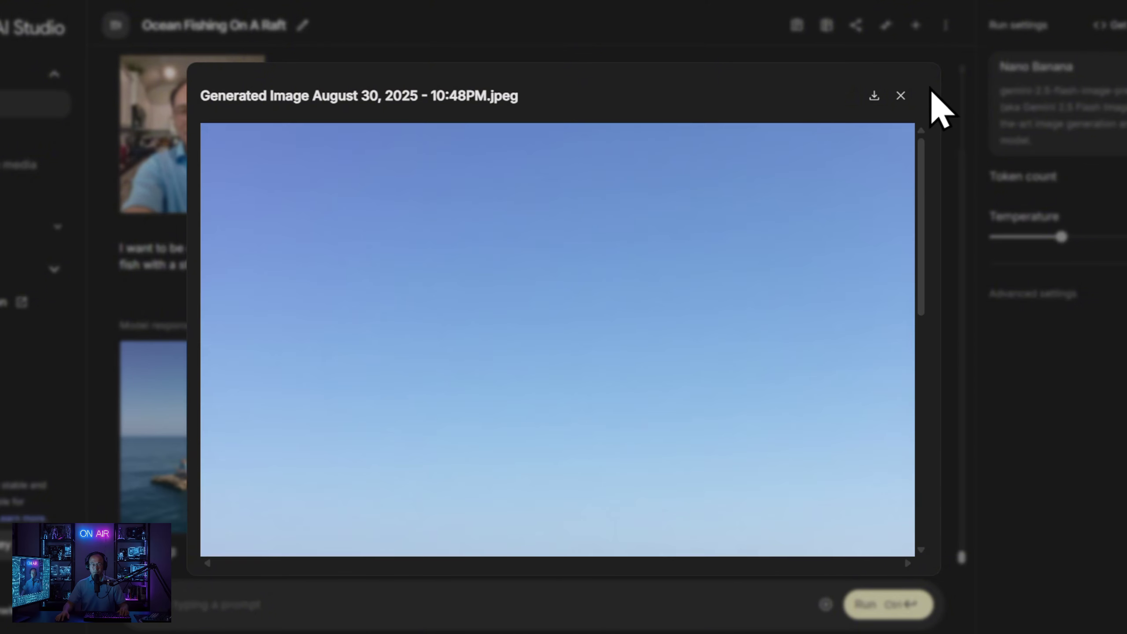
pyautogui.click(901, 96)
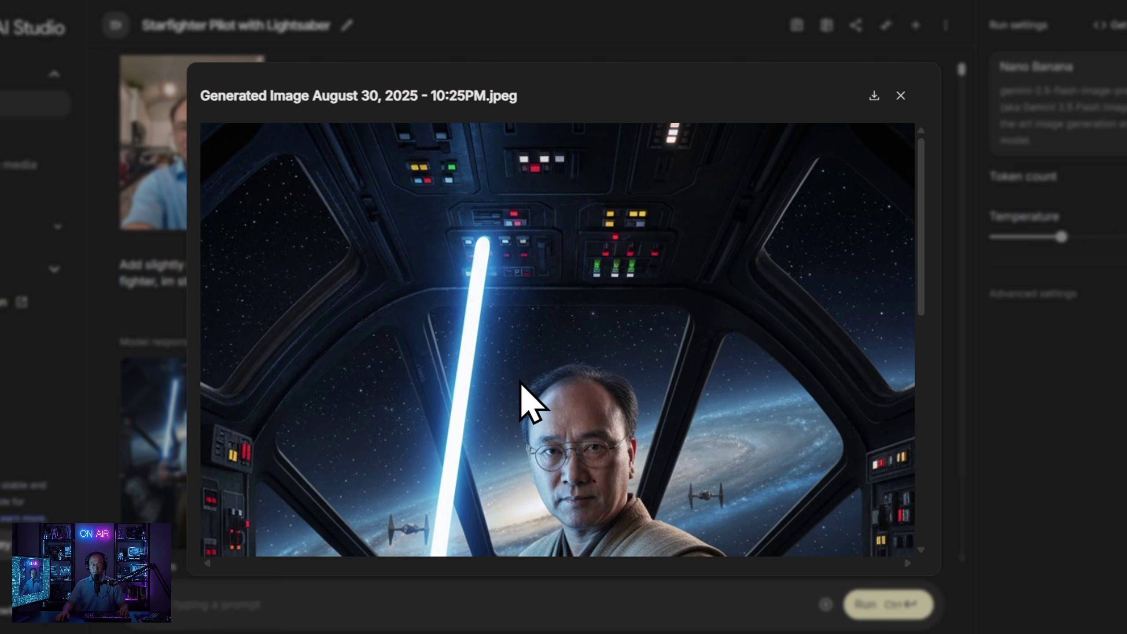
# Inspect the full enlarged image generated in the Starfighter Pilot with Lightsaber chat
pyautogui.scroll(-5, 520, 380)
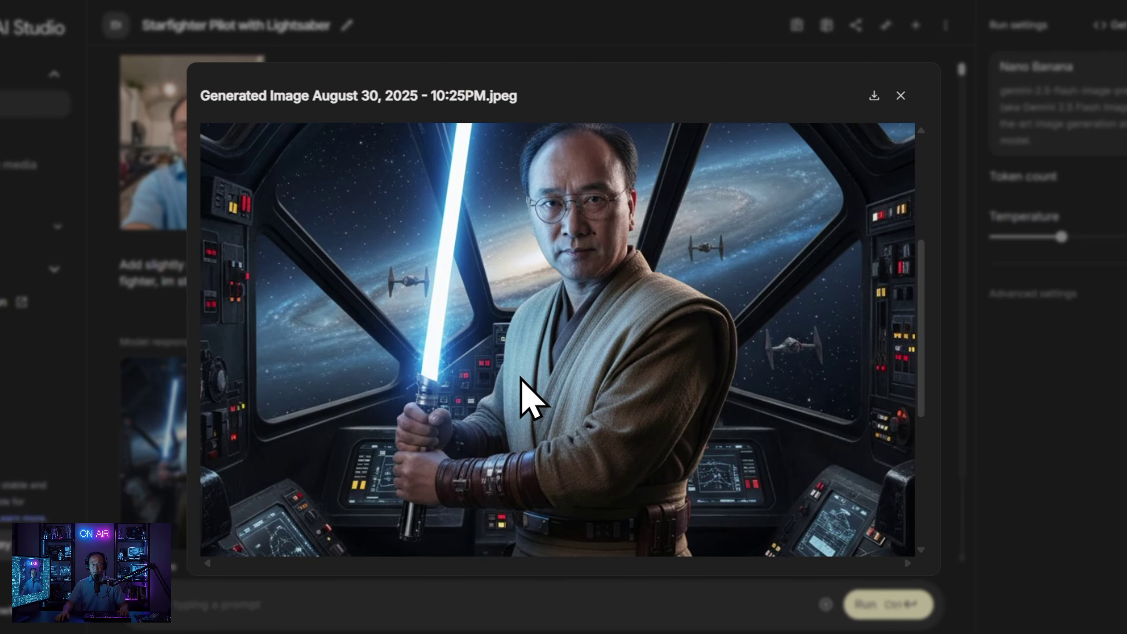
pyautogui.scroll(-5, 521, 378)
pyautogui.scroll(10, 524, 364)
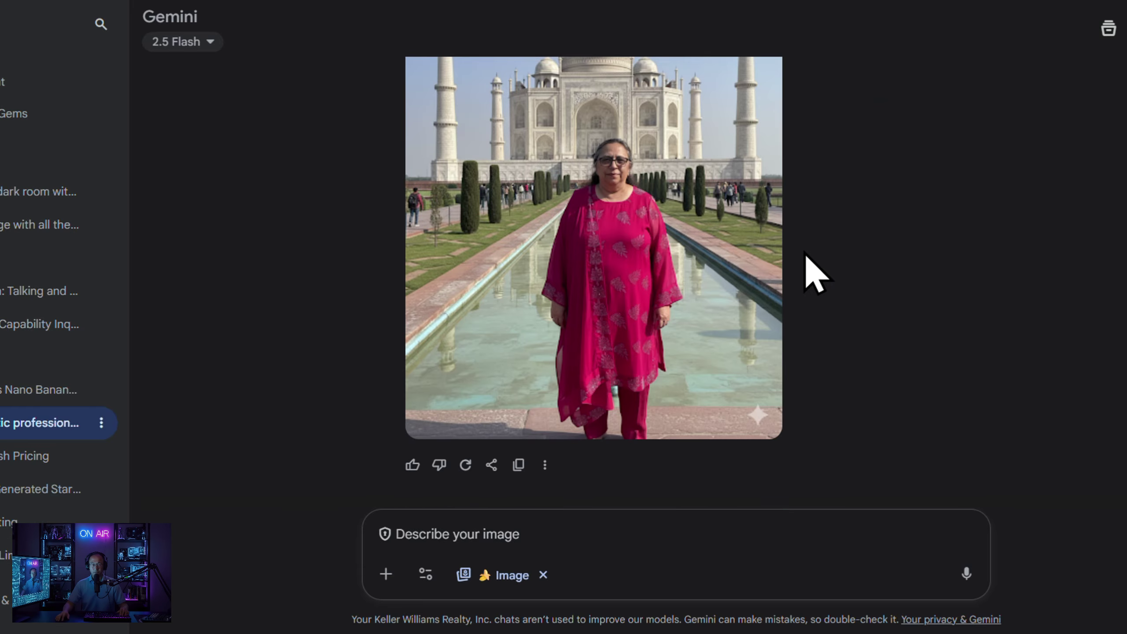
# In the Gemini chat, review the generated Taj Mahal image together with the messages above it
pyautogui.scroll(6, 814, 271)
pyautogui.scroll(-6, 825, 242)
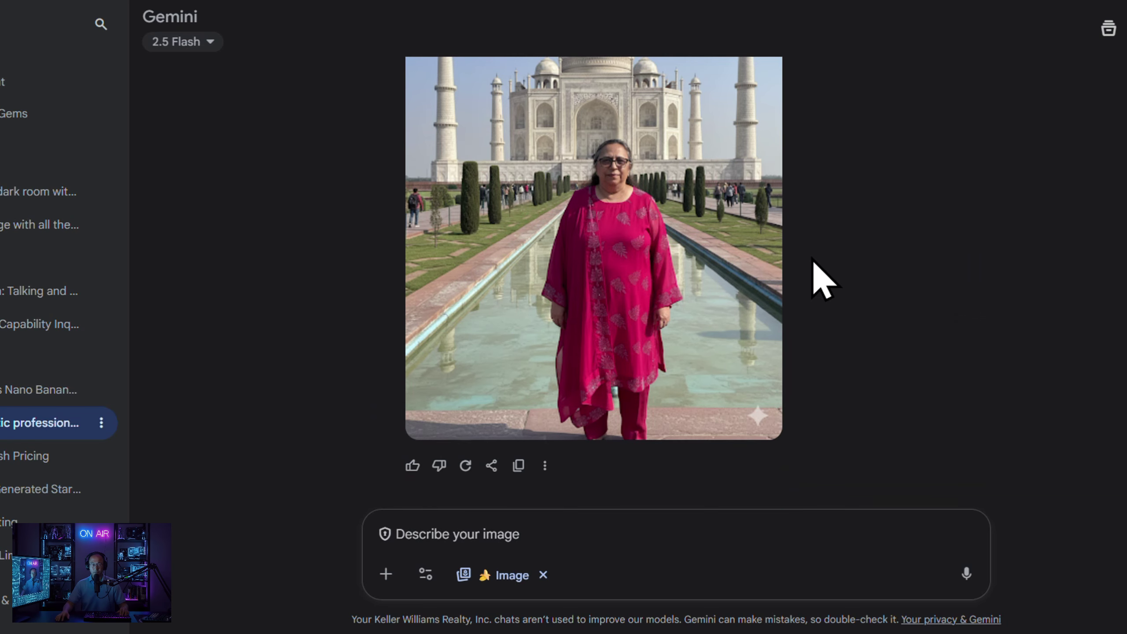
pyautogui.scroll(6, 818, 277)
pyautogui.scroll(-6, 814, 270)
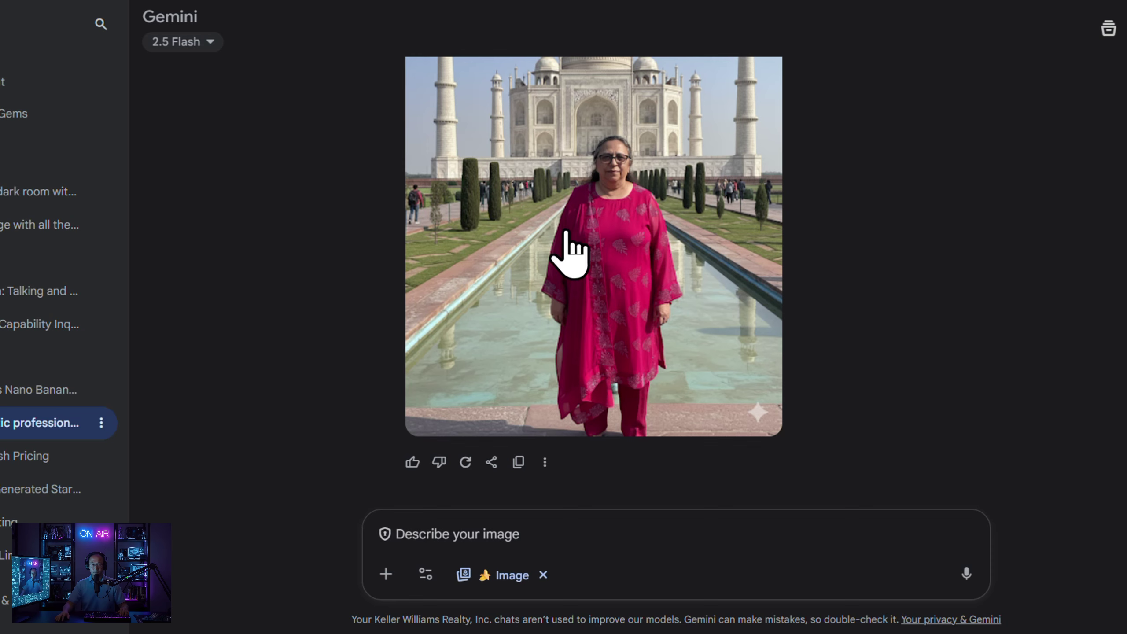
# Switch to the Gemini chat that combines several people, and examine its prompts, group images and the follow-up adding a person
pyautogui.click(732, 2)
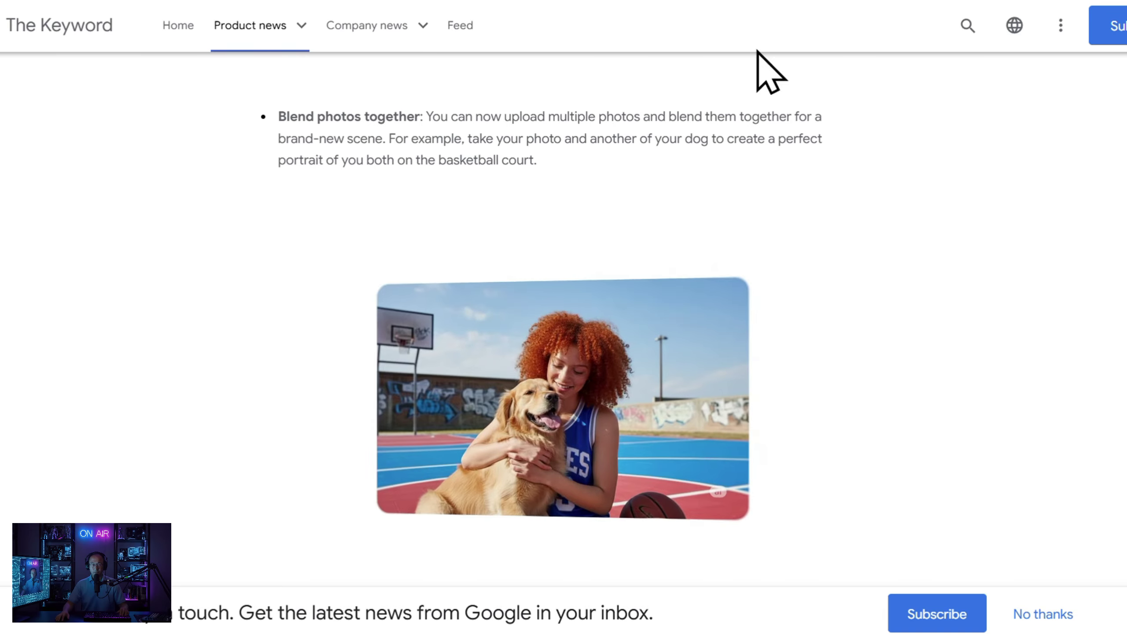
pyautogui.click(757, 2)
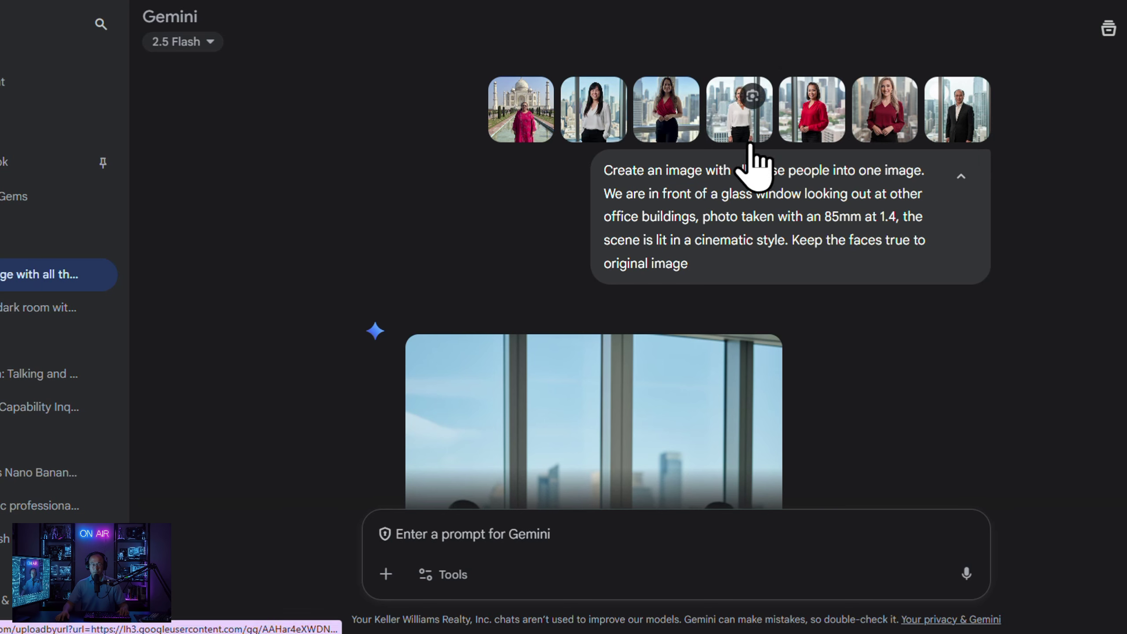
pyautogui.scroll(-6, 1025, 288)
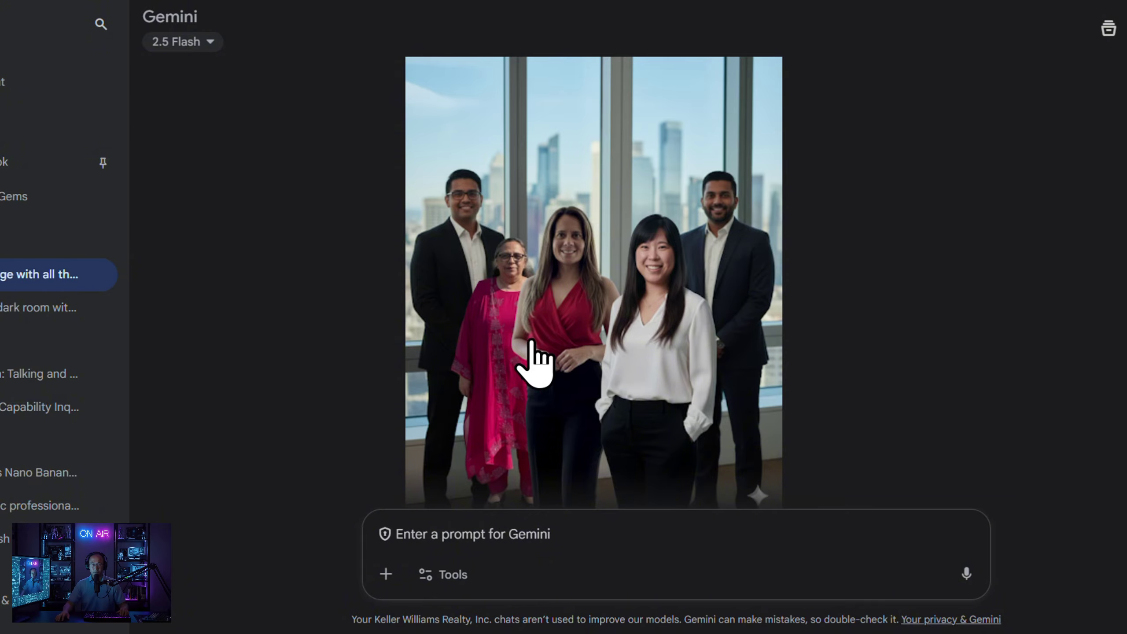
pyautogui.scroll(-5, 544, 351)
pyautogui.scroll(-1, 547, 336)
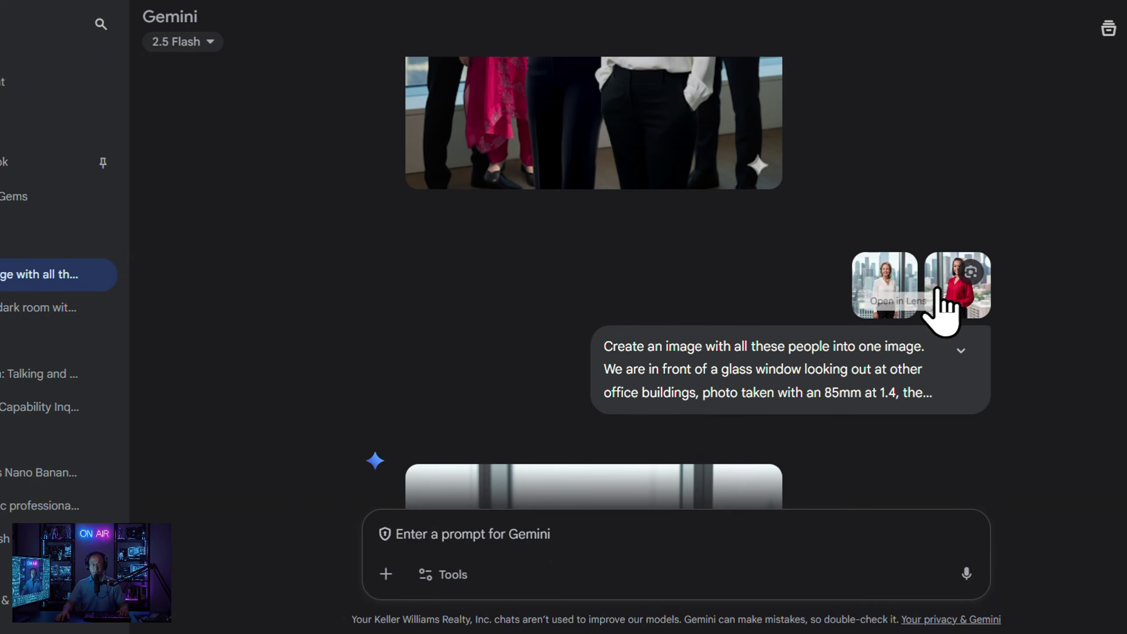
pyautogui.scroll(-9, 924, 346)
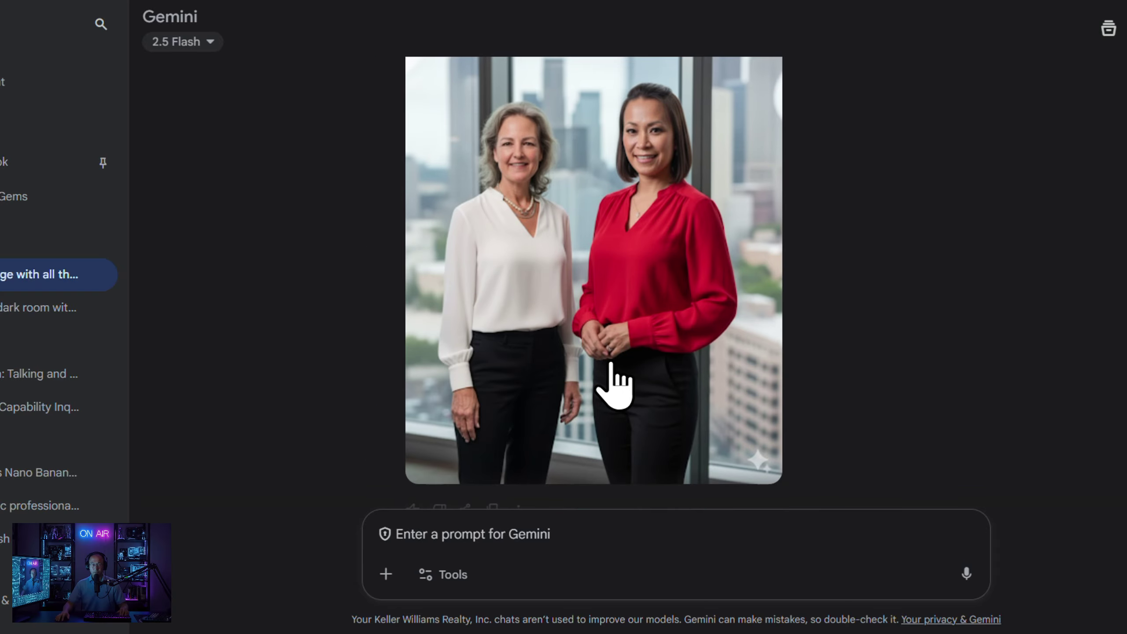
pyautogui.scroll(-9, 615, 373)
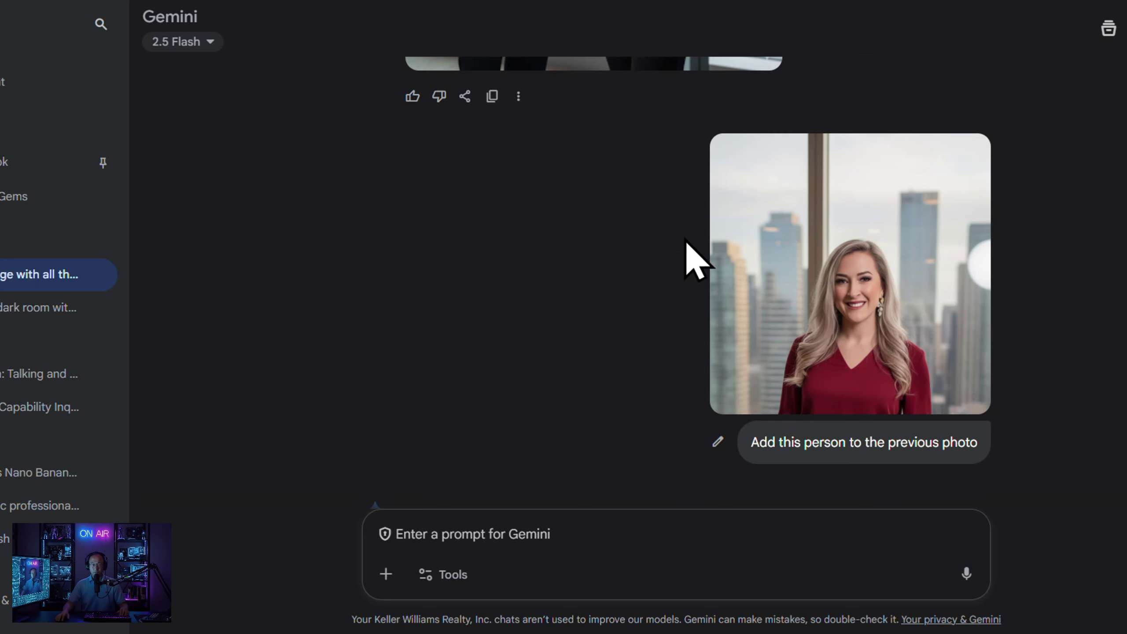
pyautogui.scroll(-9, 687, 253)
pyautogui.scroll(-6, 692, 272)
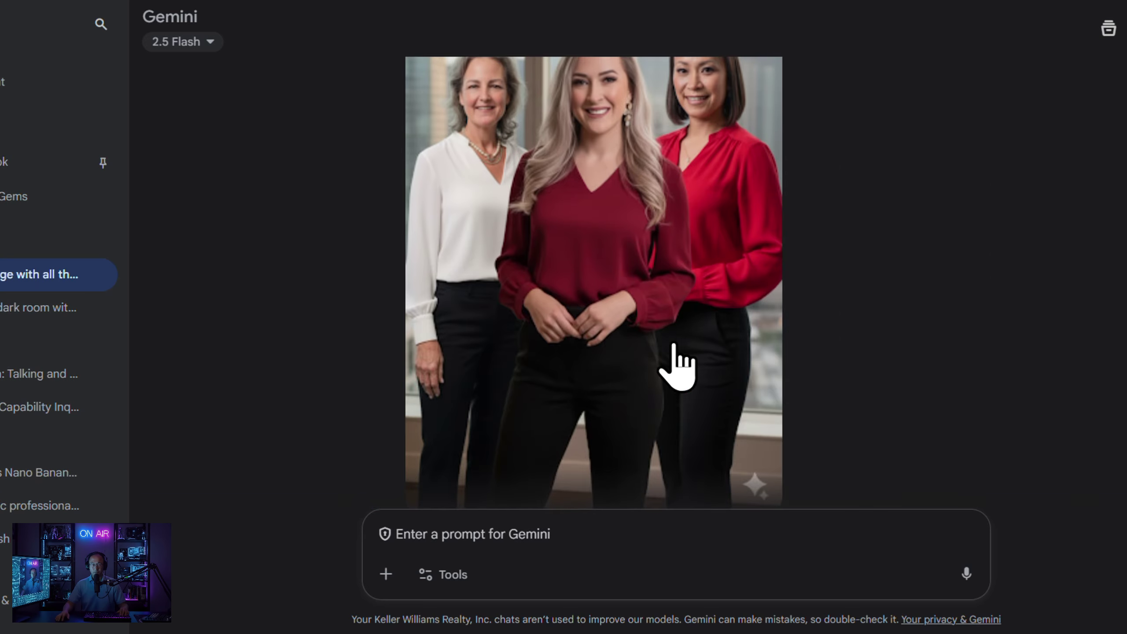
pyautogui.scroll(2, 673, 339)
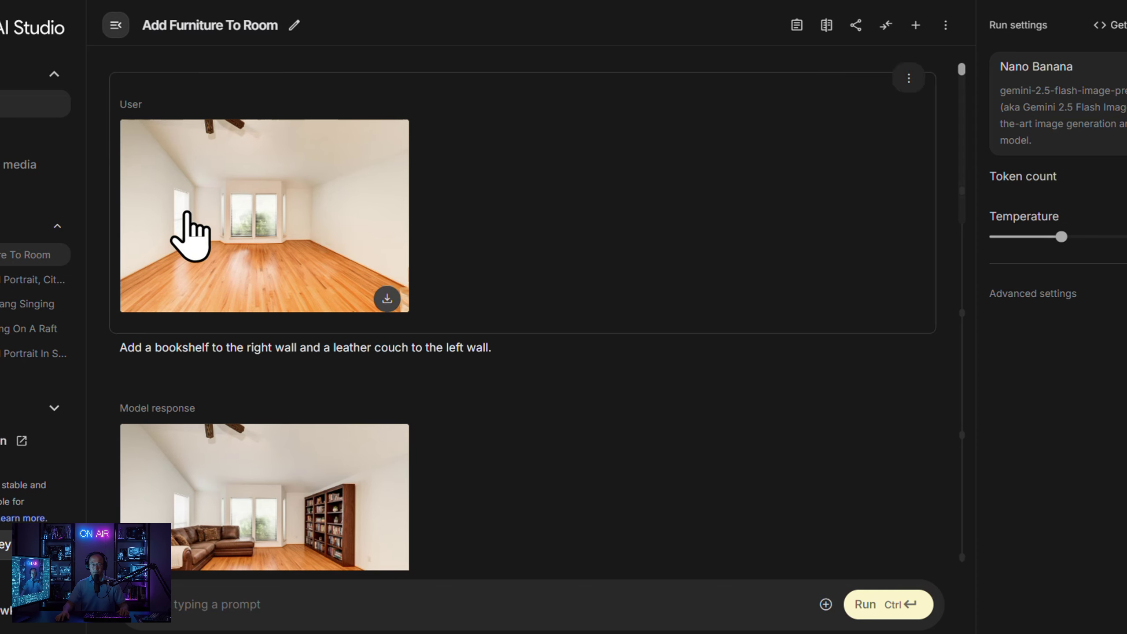
# In the AI Studio chat Add Furniture To Room, review the furnished room, bright blue sky and golden hour sunset edits
pyautogui.scroll(-3, 251, 224)
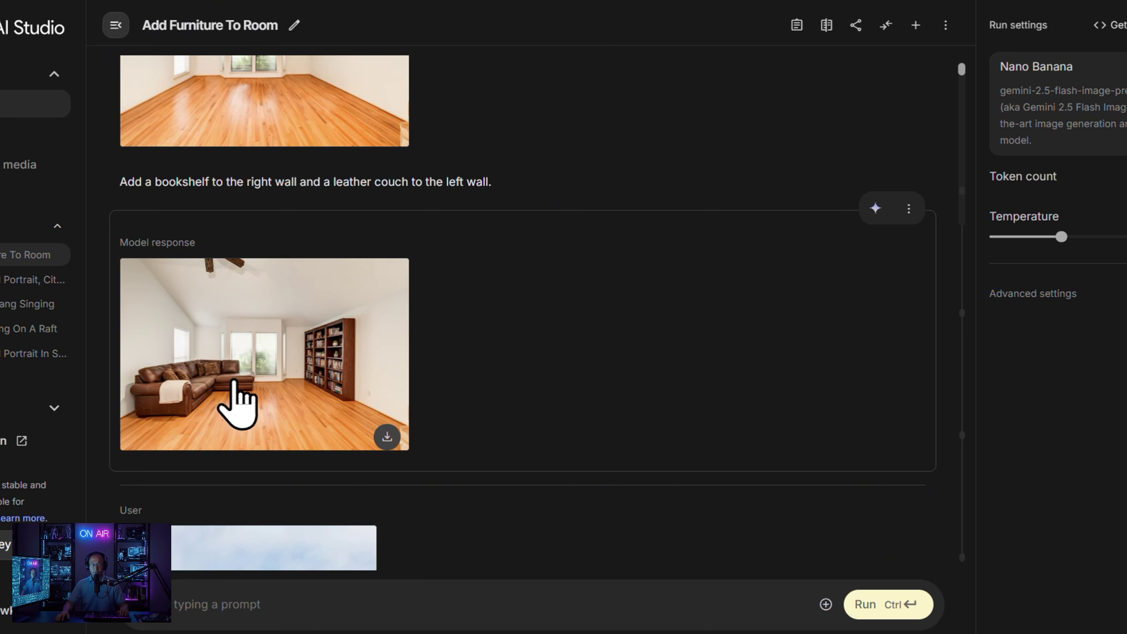
pyautogui.scroll(-5, 237, 404)
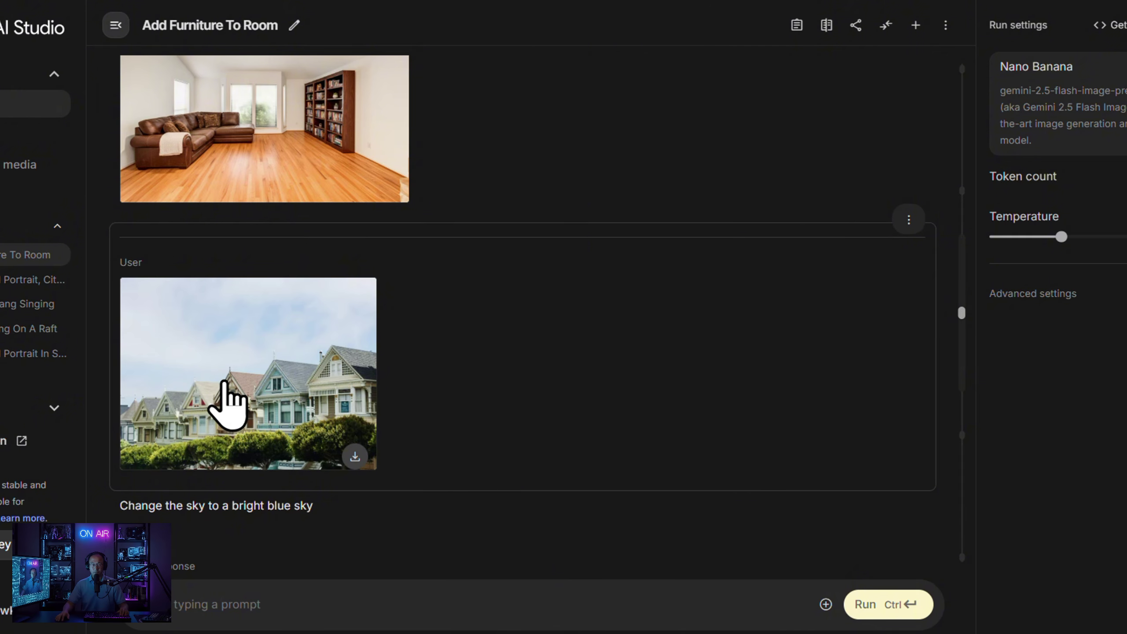
pyautogui.scroll(-6, 284, 401)
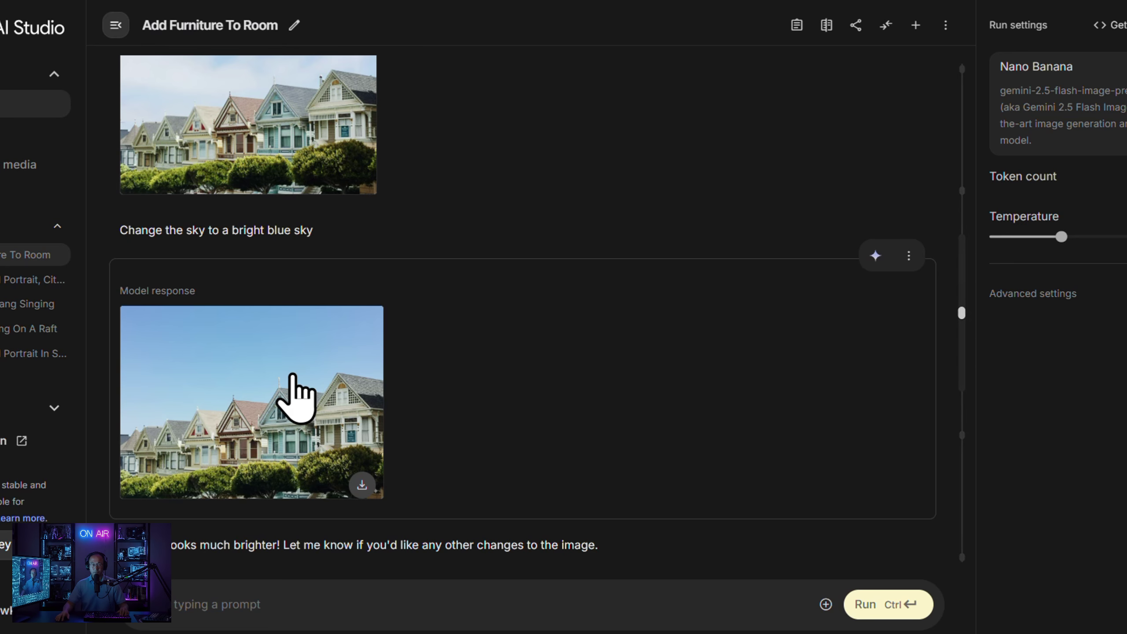
pyautogui.scroll(-6, 294, 377)
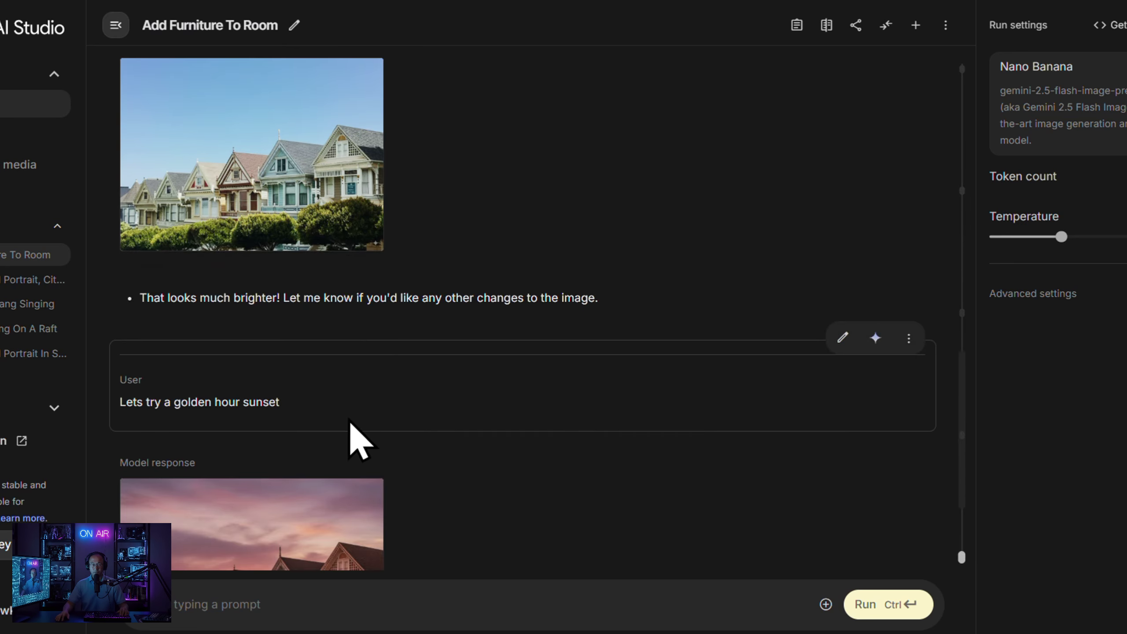
pyautogui.scroll(-2, 351, 426)
pyautogui.scroll(-1, 226, 399)
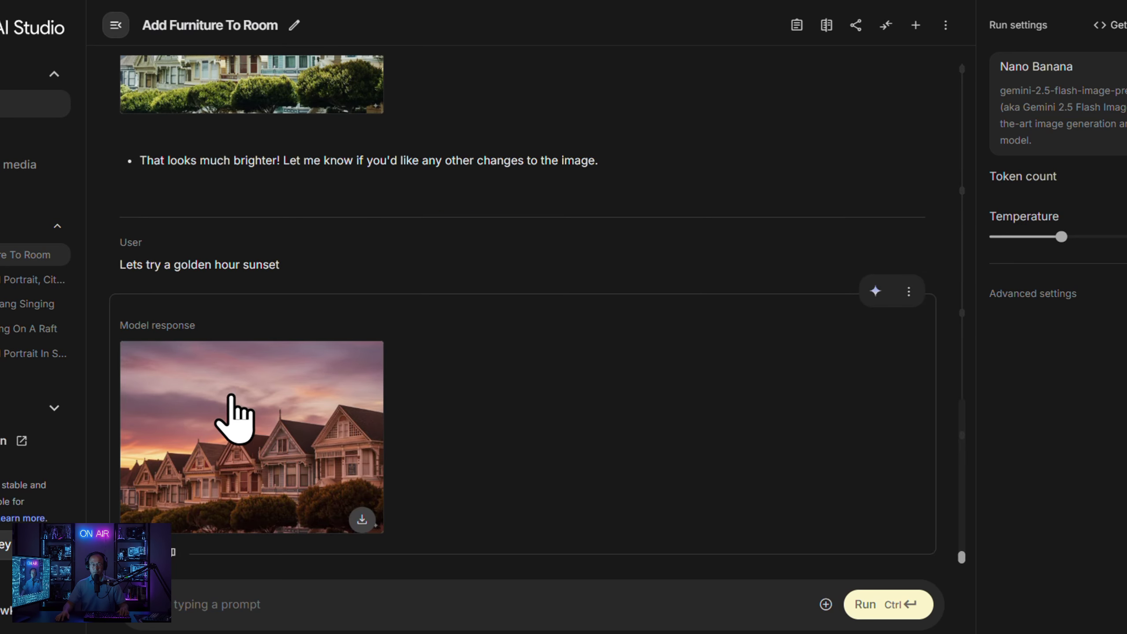